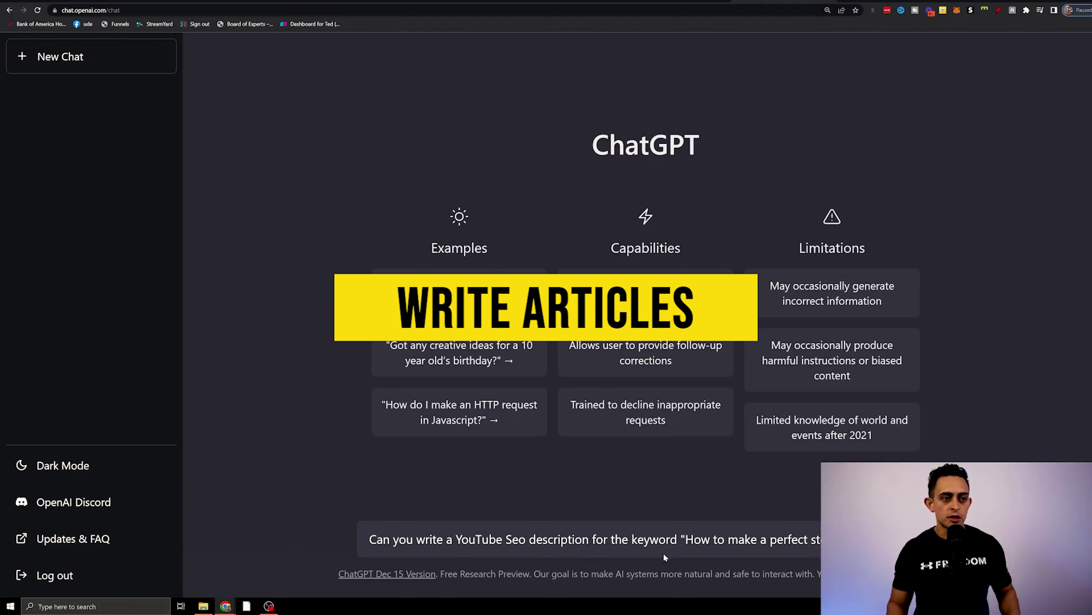
# Send ChatGPT the prompt asking for a YouTube SEO description for a how-to keyword.
pyautogui.press('Return')
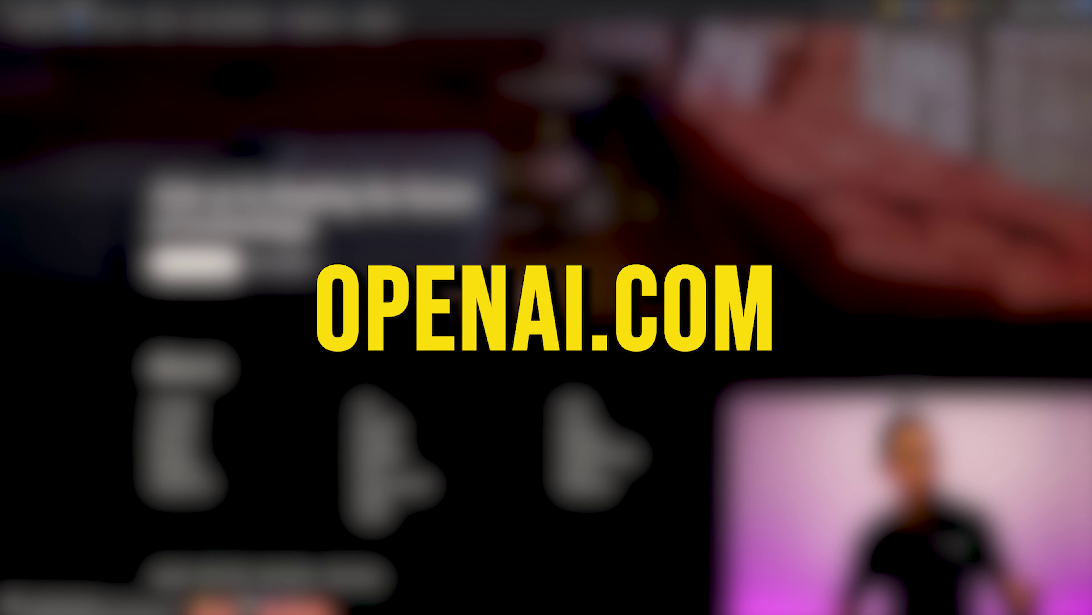
# Highlight the ChatGPT name on the openai.com page.
pyautogui.moveTo(152, 425); pyautogui.dragTo(208, 424)
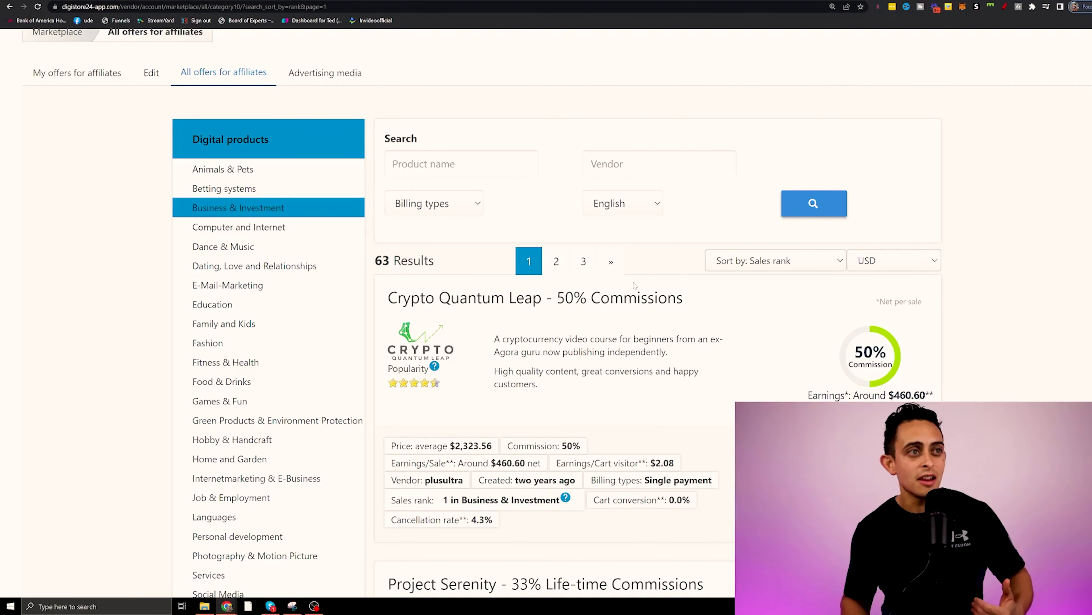
# Show Food & Drinks offers from results page 1 and locate the 300 Vegan/Plant Based Recipe Cook Book.
pyautogui.scroll(-3, 731, 344)
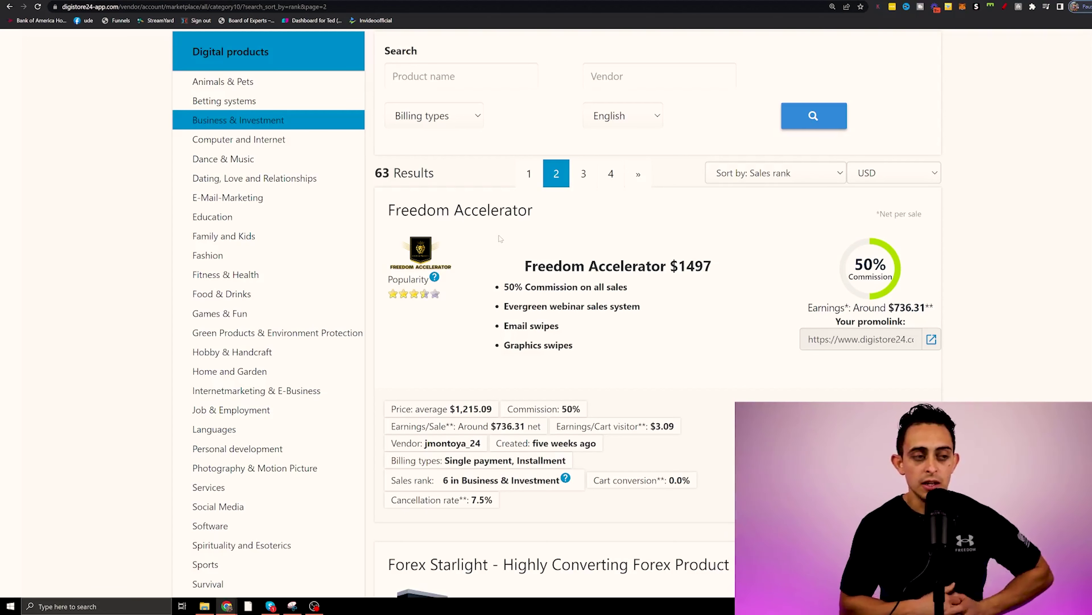
pyautogui.click(245, 300)
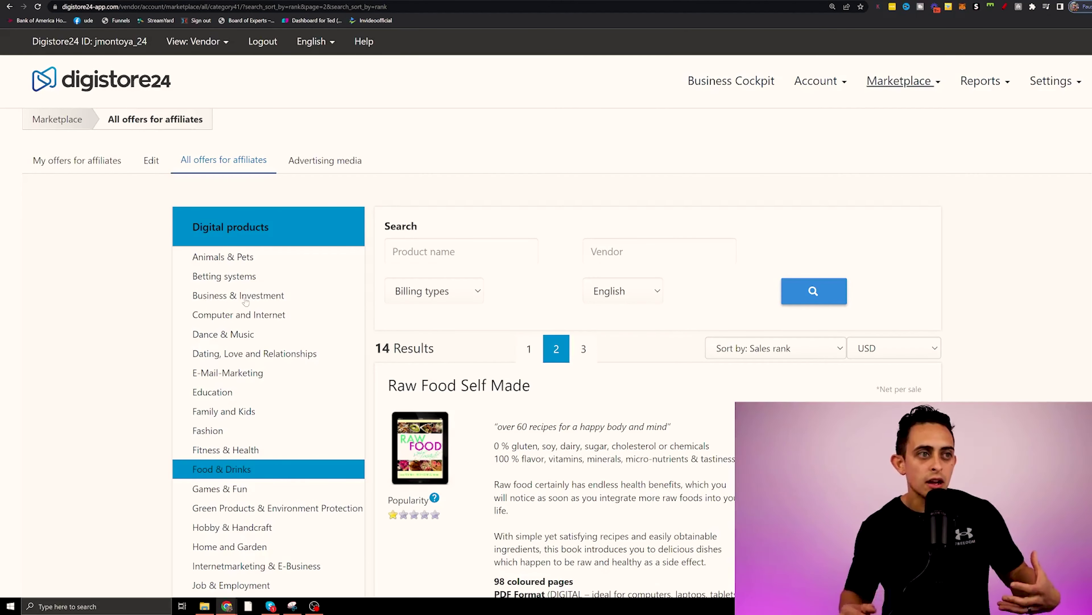
pyautogui.click(528, 348)
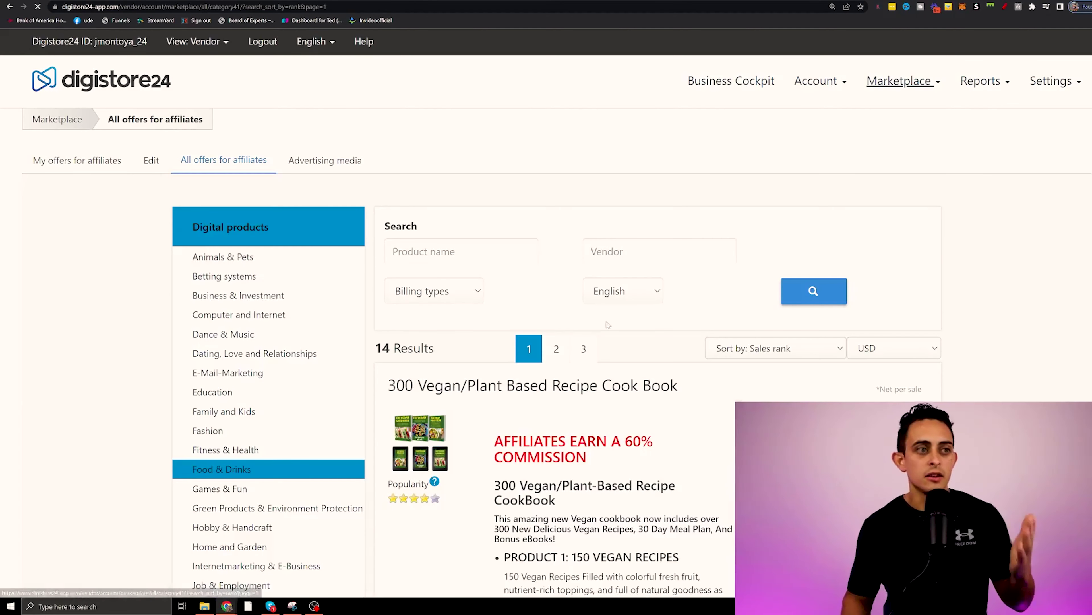
pyautogui.scroll(-4, 547, 301)
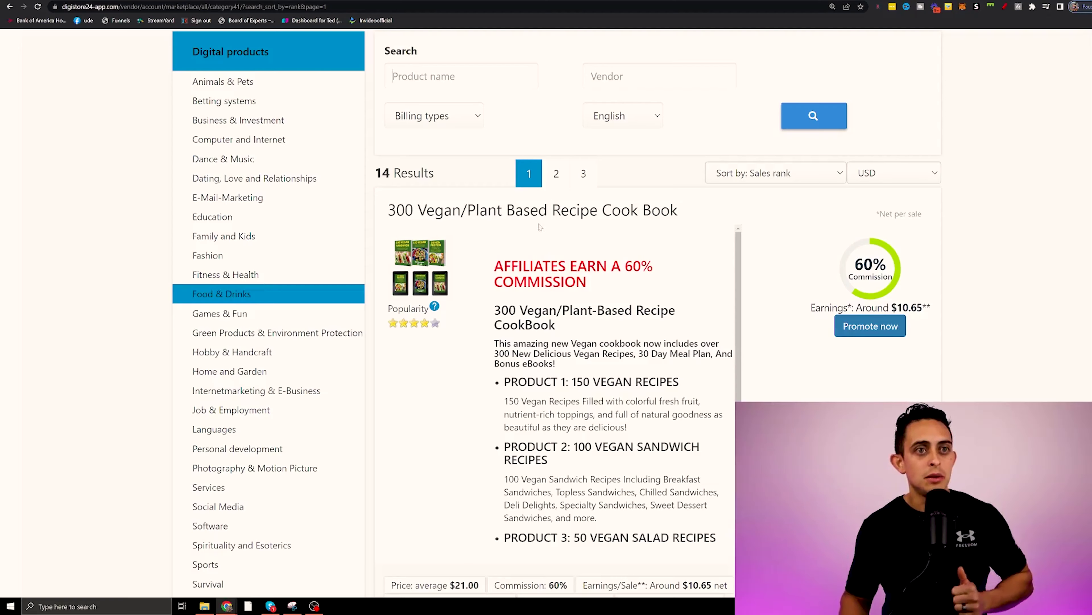
pyautogui.scroll(-10, 535, 225)
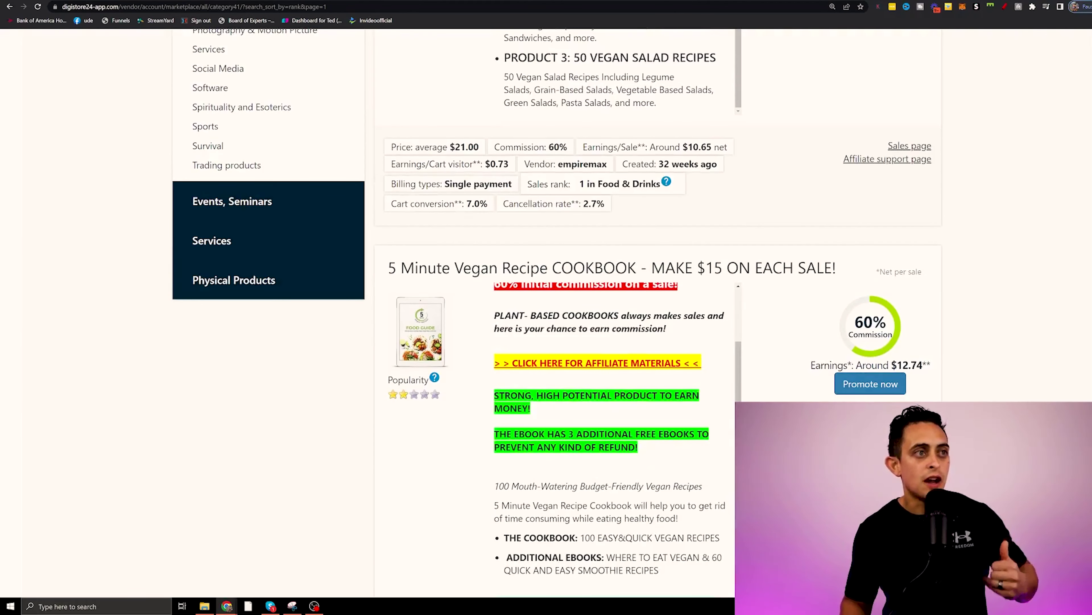
pyautogui.scroll(-15, 878, 328)
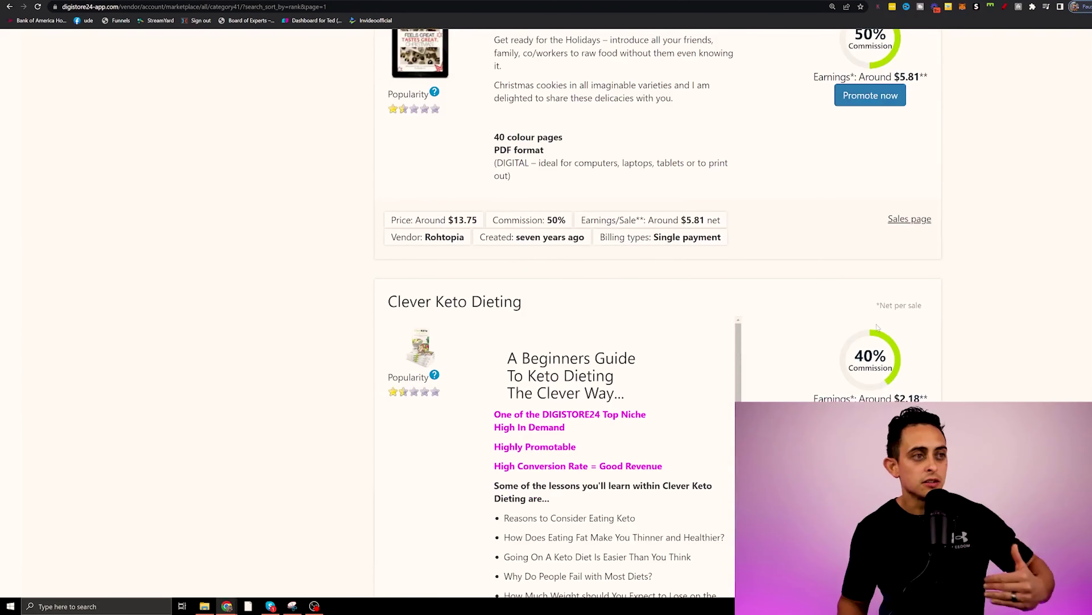
pyautogui.scroll(15, 877, 328)
pyautogui.scroll(9, 793, 377)
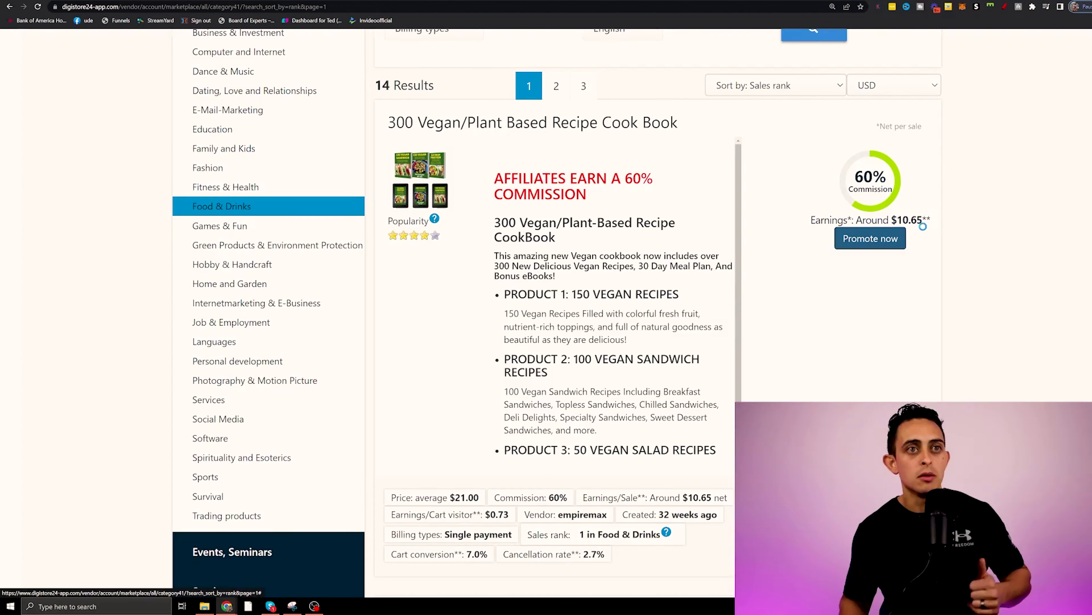
# Generate the vegan cookbook's promolink, select it, and copy it to the clipboard.
pyautogui.click(900, 238)
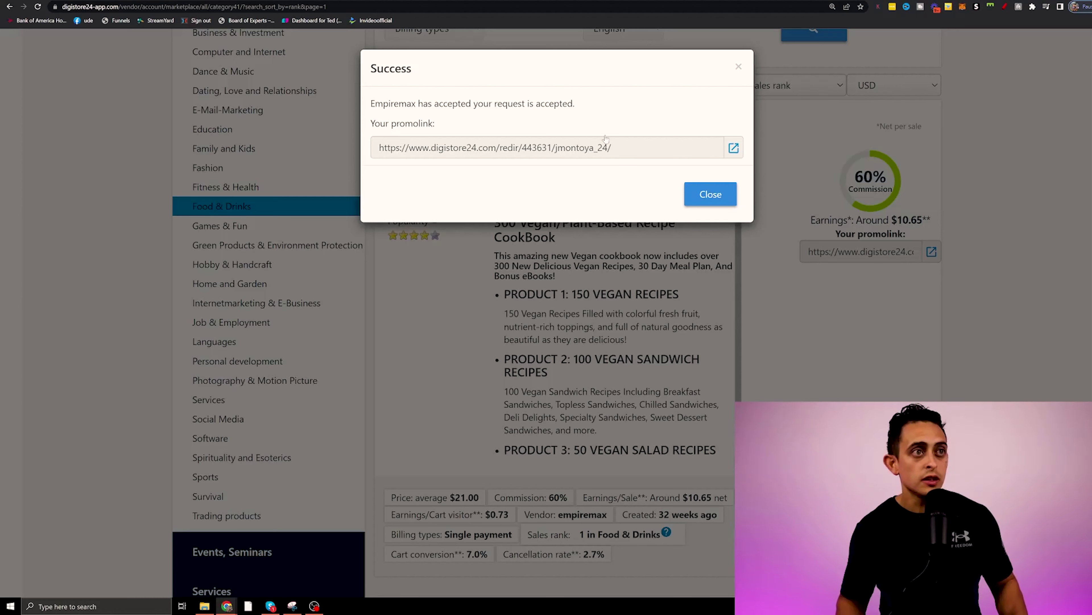
pyautogui.moveTo(612, 147); pyautogui.dragTo(391, 148)
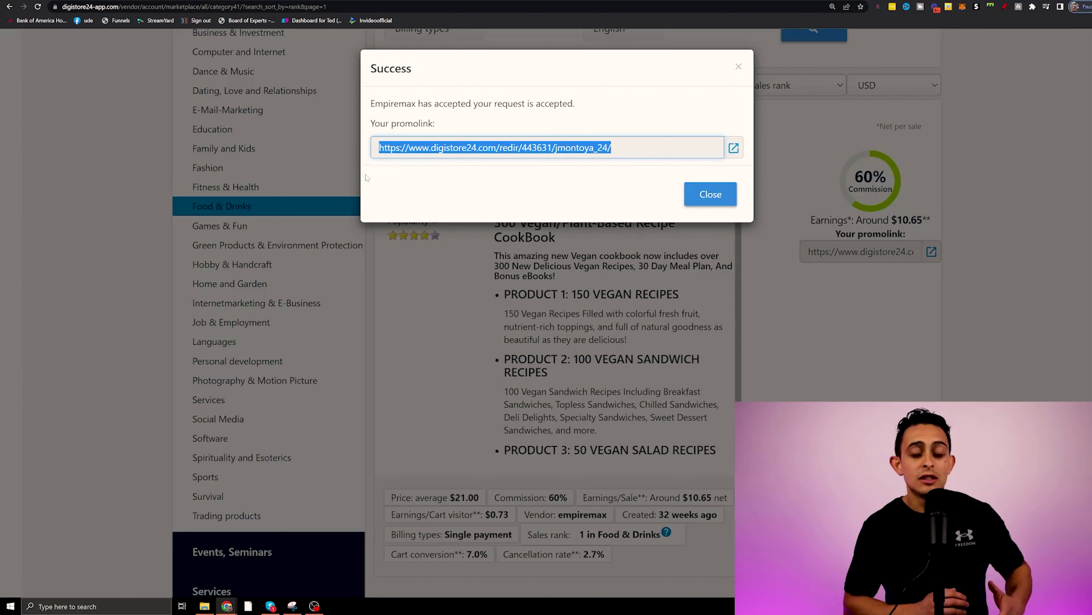
pyautogui.click(1006, 8)
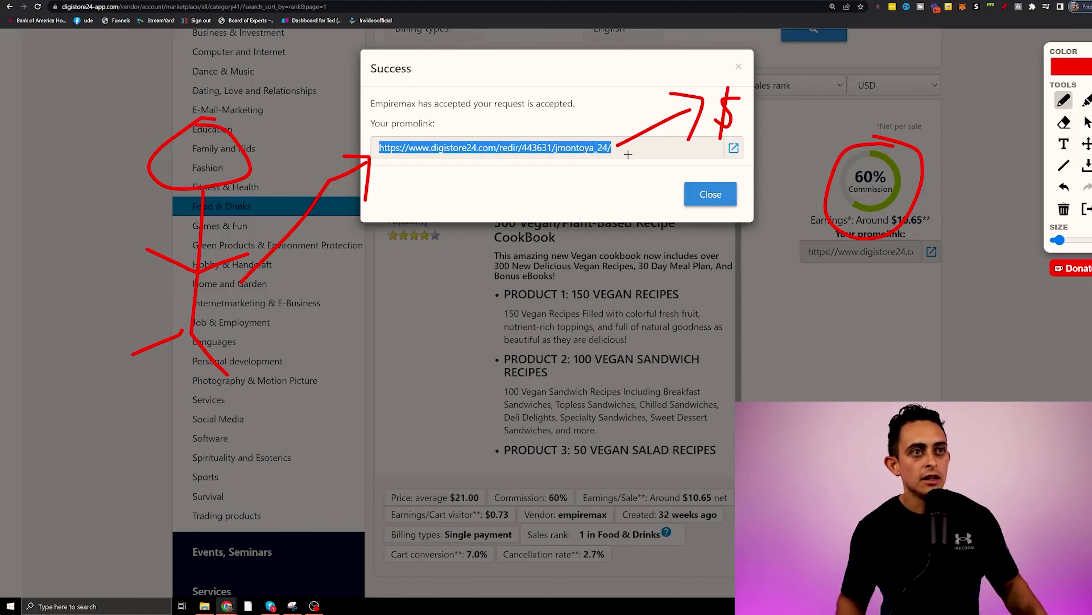
pyautogui.press('Escape')
pyautogui.click(579, 152)
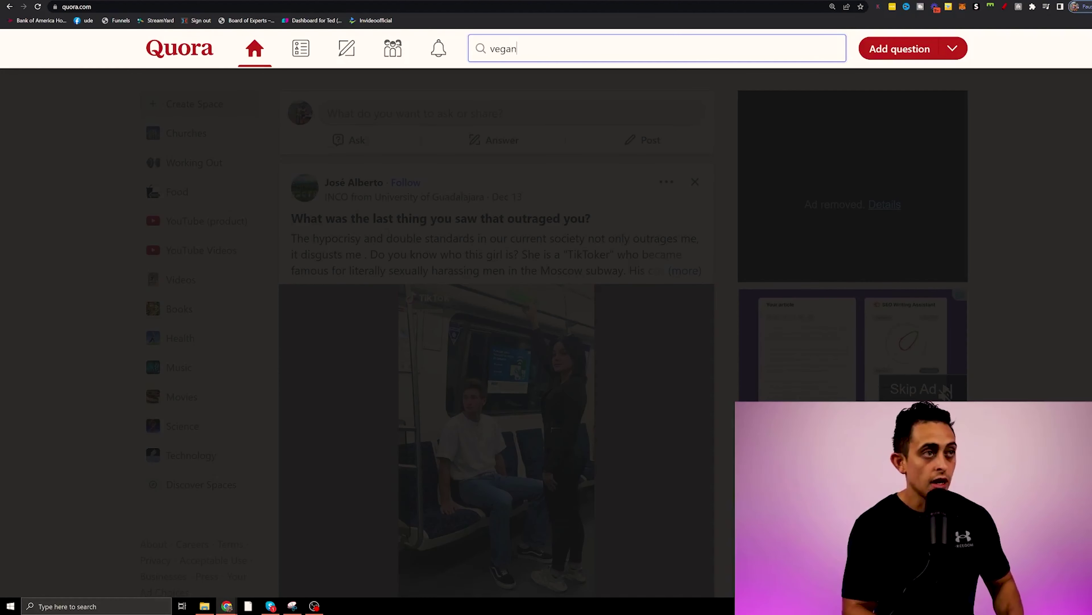
# Search Quora for 'vegan' and copy the top question 'Is a vegan diet healthy?'.
pyautogui.write('vegan')
pyautogui.click(602, 81)
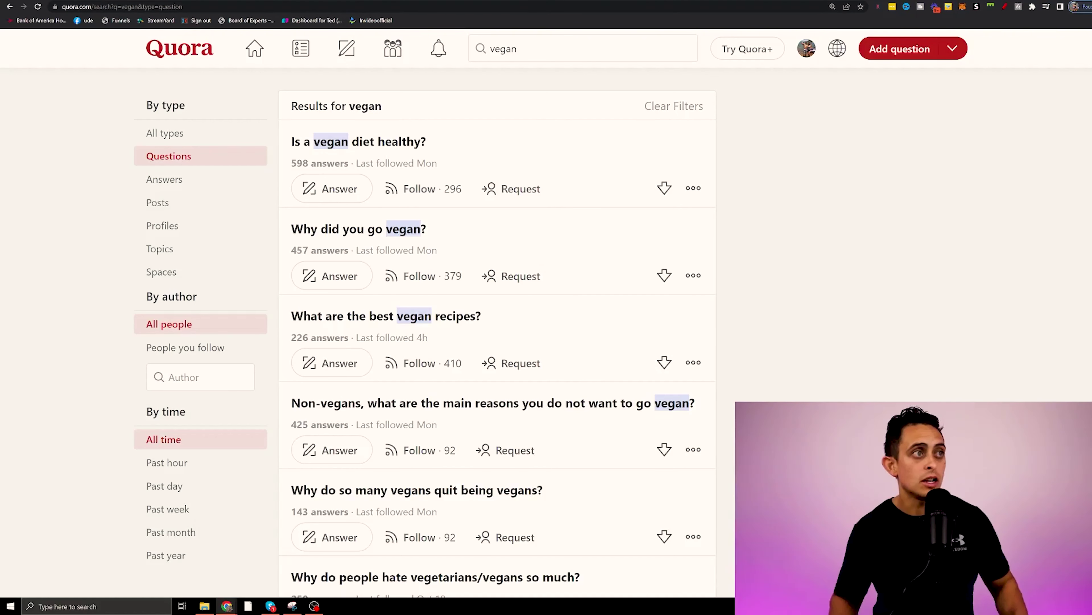
pyautogui.moveTo(285, 142); pyautogui.dragTo(428, 142)
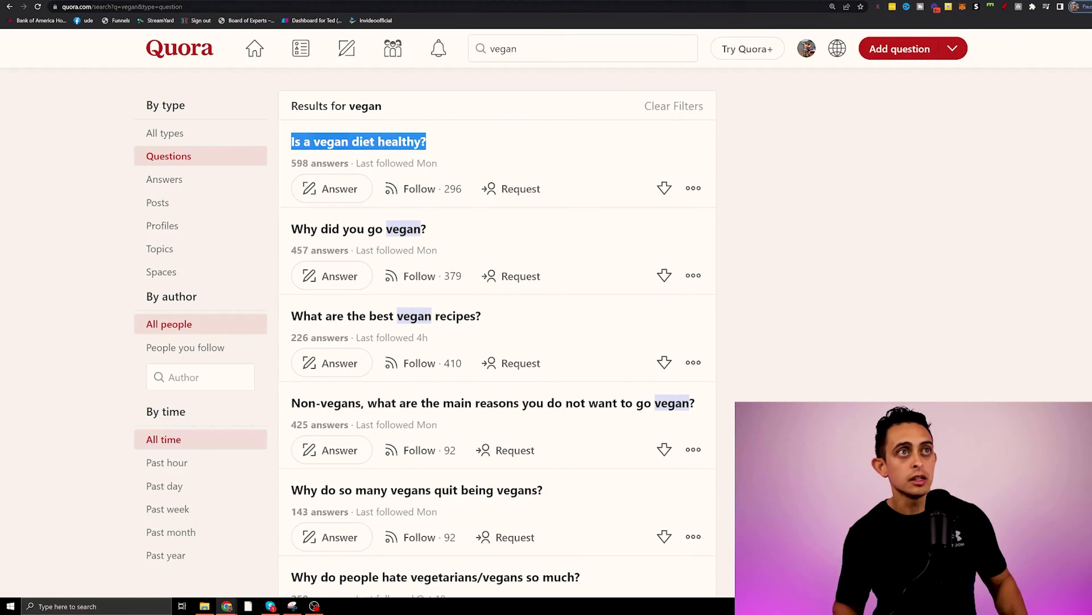
pyautogui.hotkey('ctrl', 'Tab')
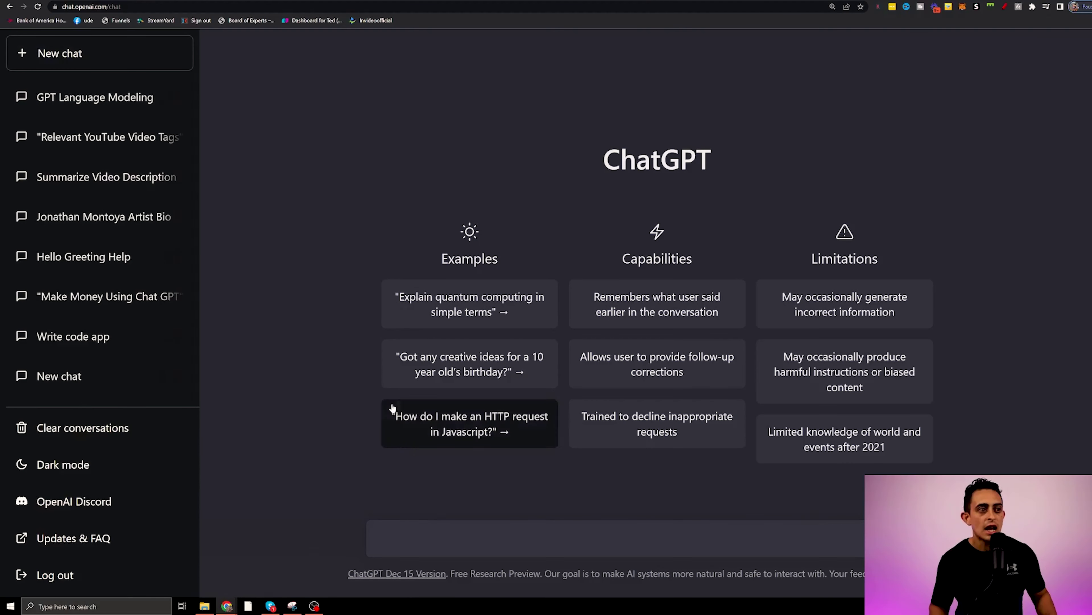
# Paste 'Is a vegan diet healthy?' into ChatGPT and send it.
pyautogui.hotkey('ctrl', 'v')
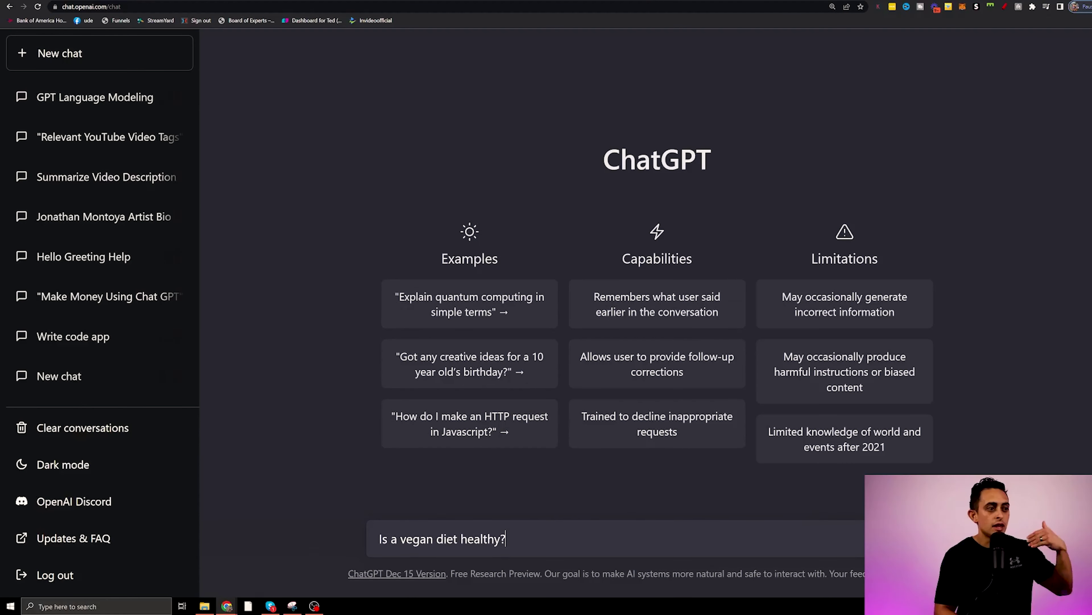
pyautogui.press('Return')
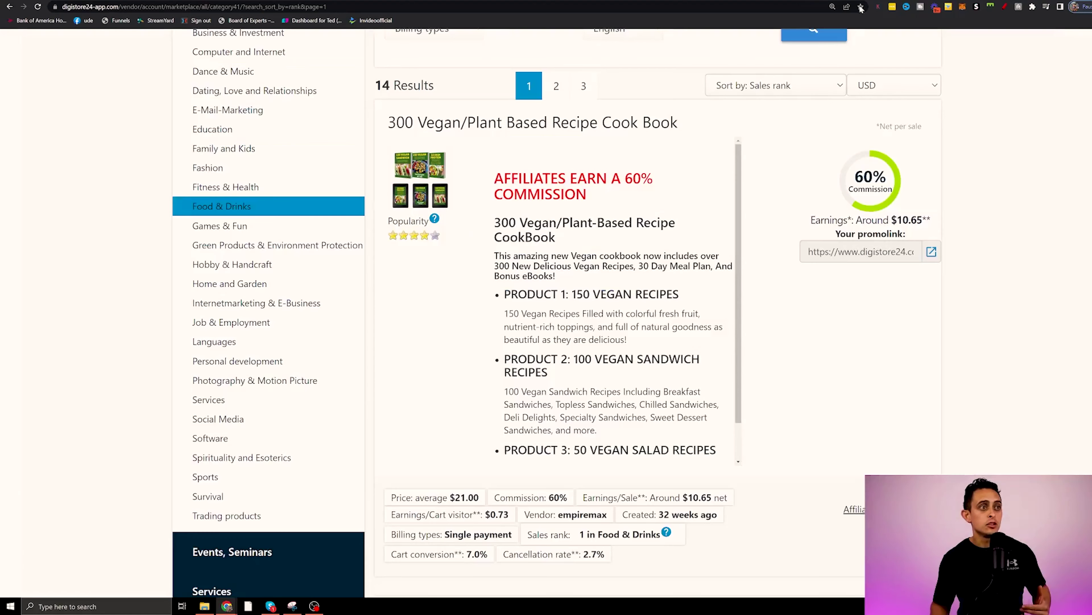
# Select the cookbook's product title, then select ChatGPT's full vegan-diet answer.
pyautogui.scroll(3, 848, 283)
pyautogui.moveTo(396, 254); pyautogui.dragTo(670, 254)
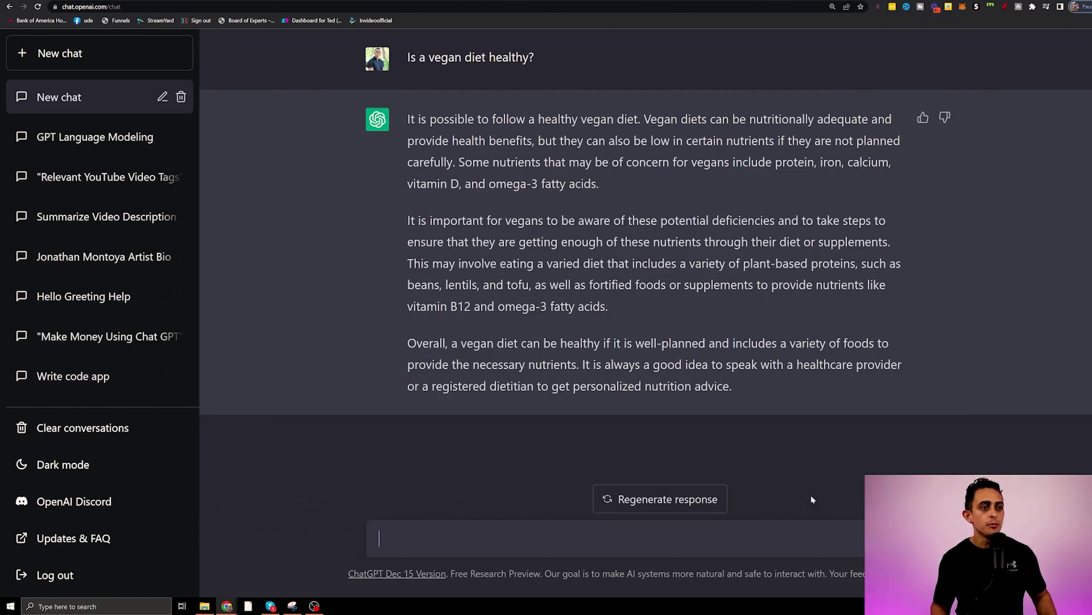
pyautogui.moveTo(734, 386); pyautogui.dragTo(392, 139)
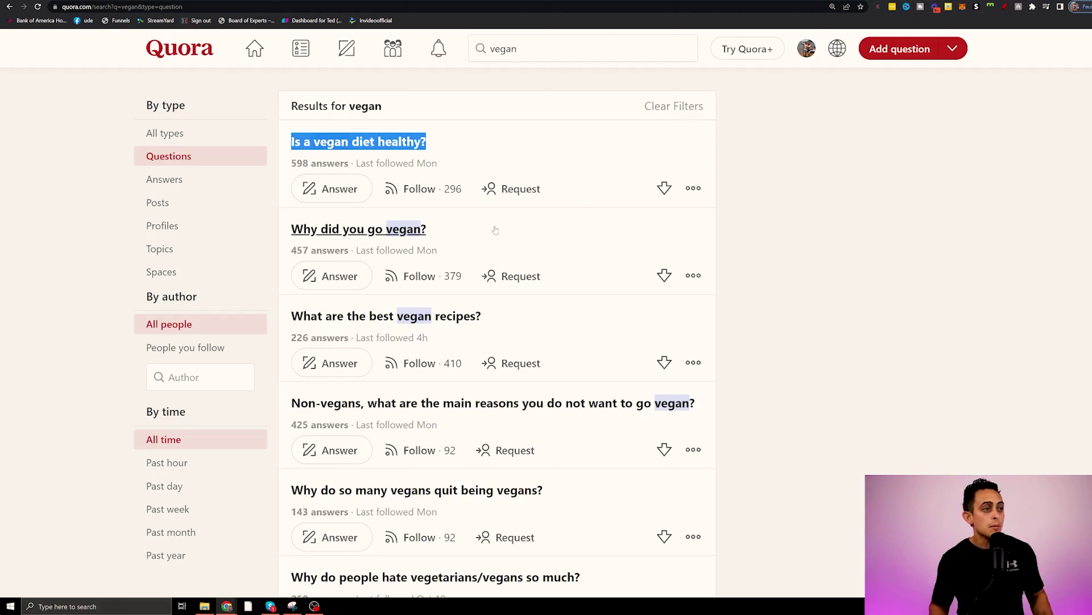
# Paste ChatGPT's answer into the Quora editor and add 'I also have a 300 Recipe Vegan Cook book, Check it out here:'.
pyautogui.click(335, 190)
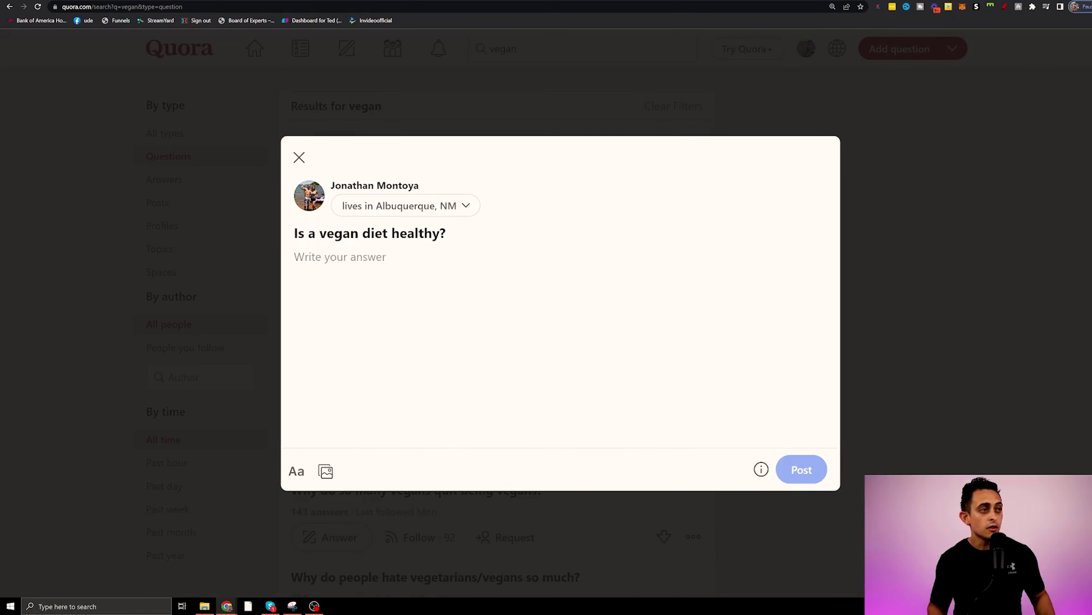
pyautogui.hotkey('ctrl', 'v')
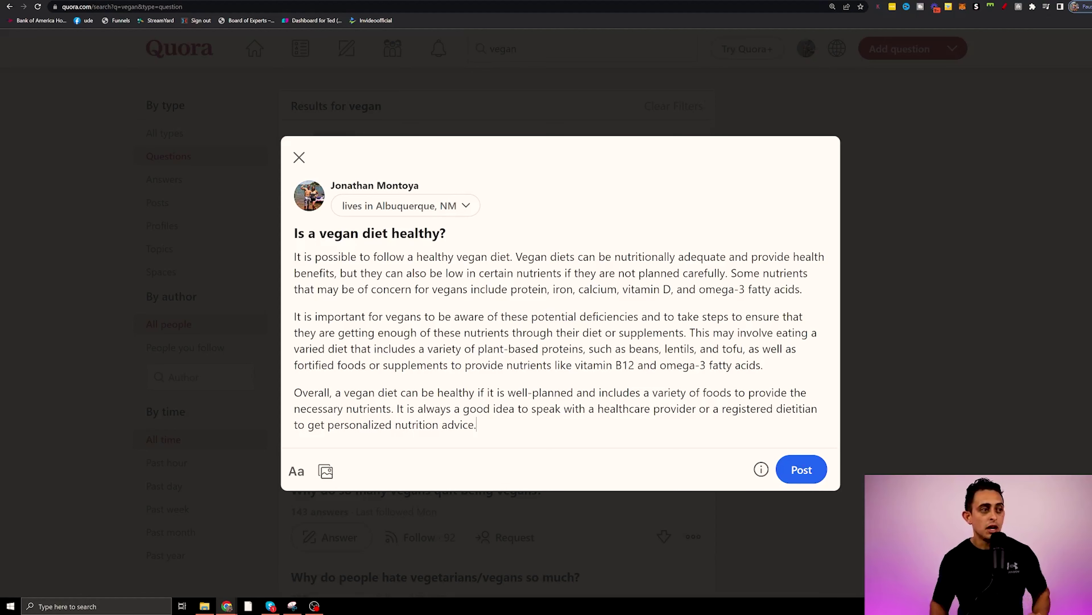
pyautogui.press('Return')
pyautogui.write('I also have a ')
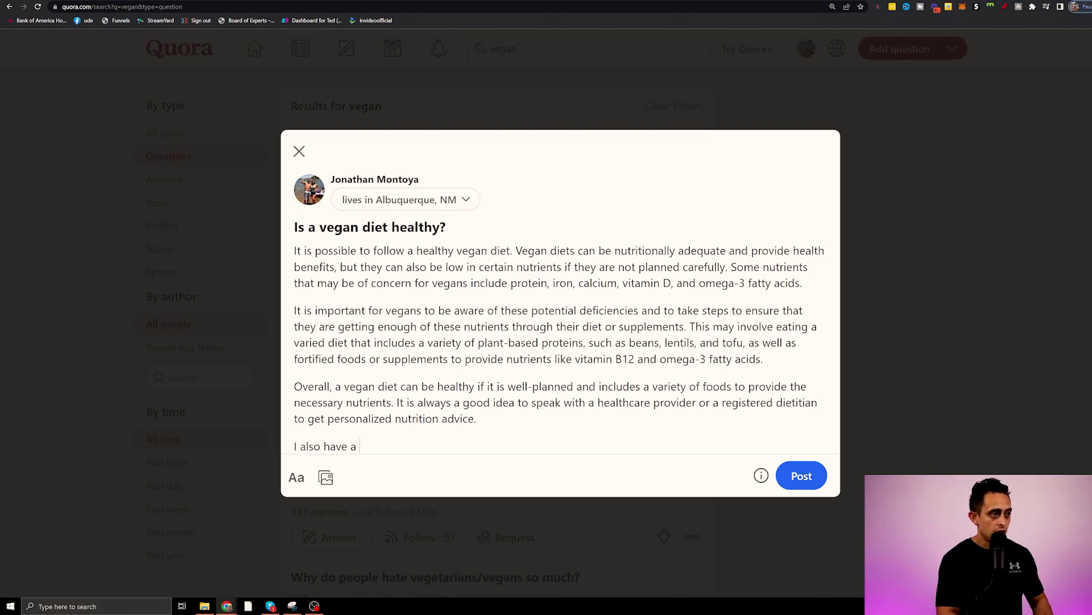
pyautogui.write('300 Recipe Vegan Cook book, Check it ')
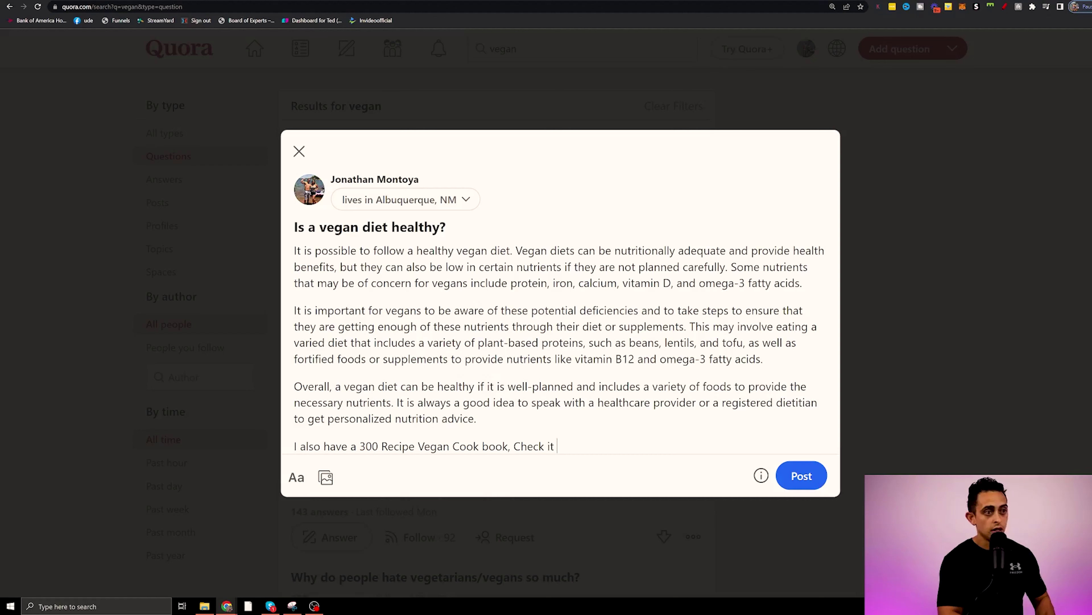
pyautogui.write('out here:')
pyautogui.press('Return')
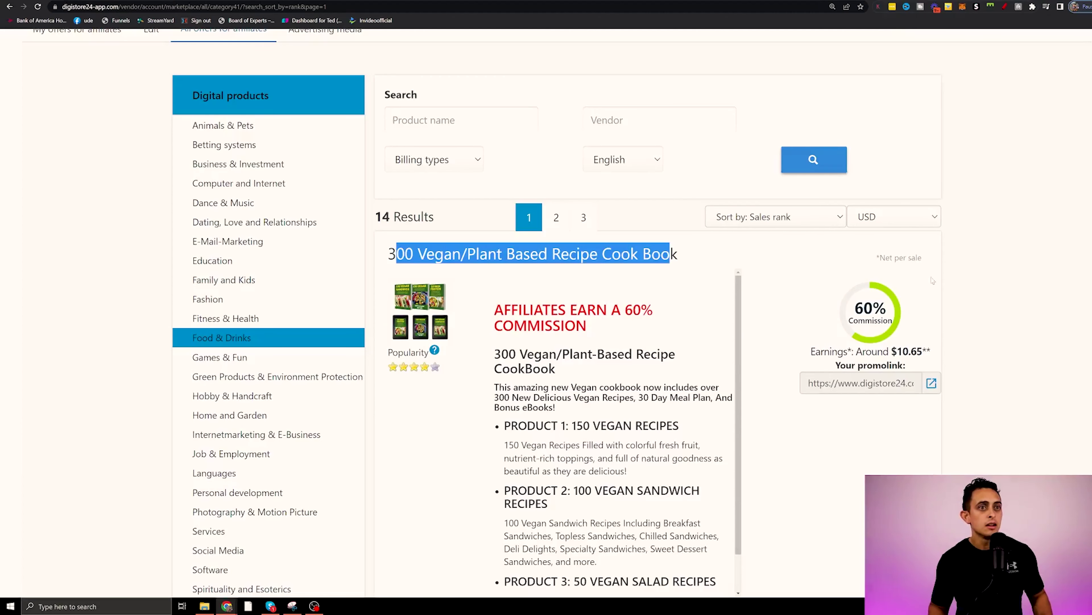
# Select the cookbook's URL in the 'Your promolink' field.
pyautogui.click(904, 383)
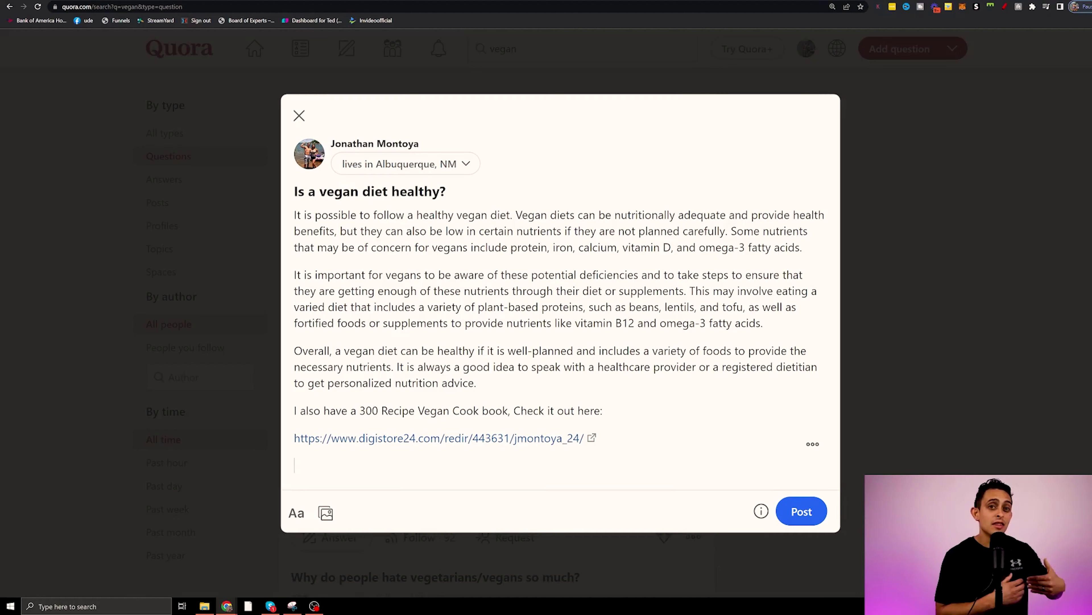
# Post the answer, dismiss the answer credential prompt, and return to the vegan search results.
pyautogui.click(801, 512)
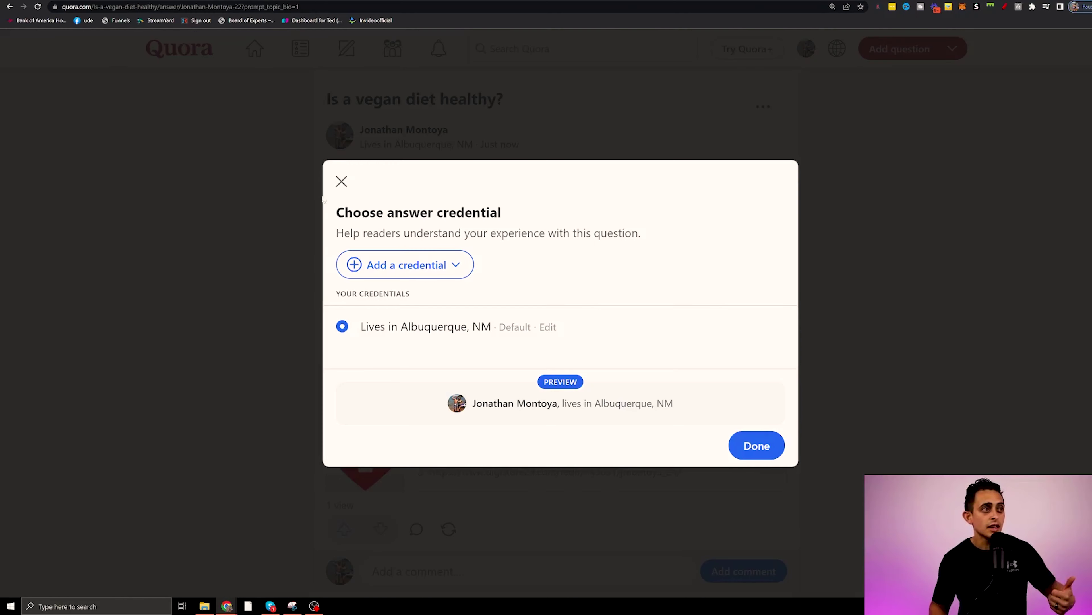
pyautogui.click(341, 181)
pyautogui.scroll(-2, 558, 332)
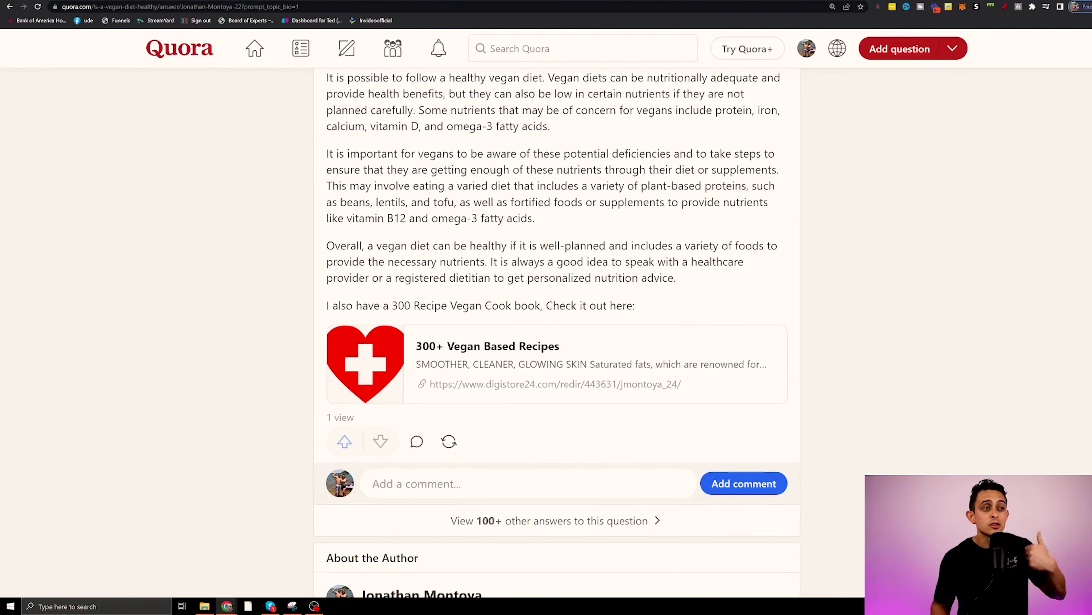
pyautogui.click(9, 7)
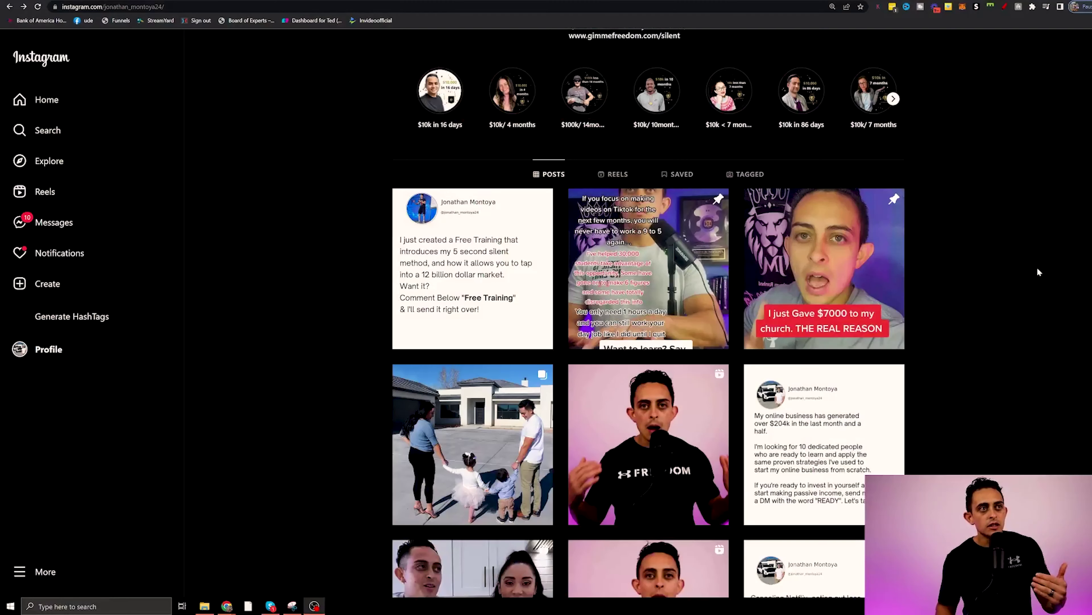
# Open the first Free Training post from the Instagram profile grid to view its caption and comments.
pyautogui.scroll(3, 1037, 267)
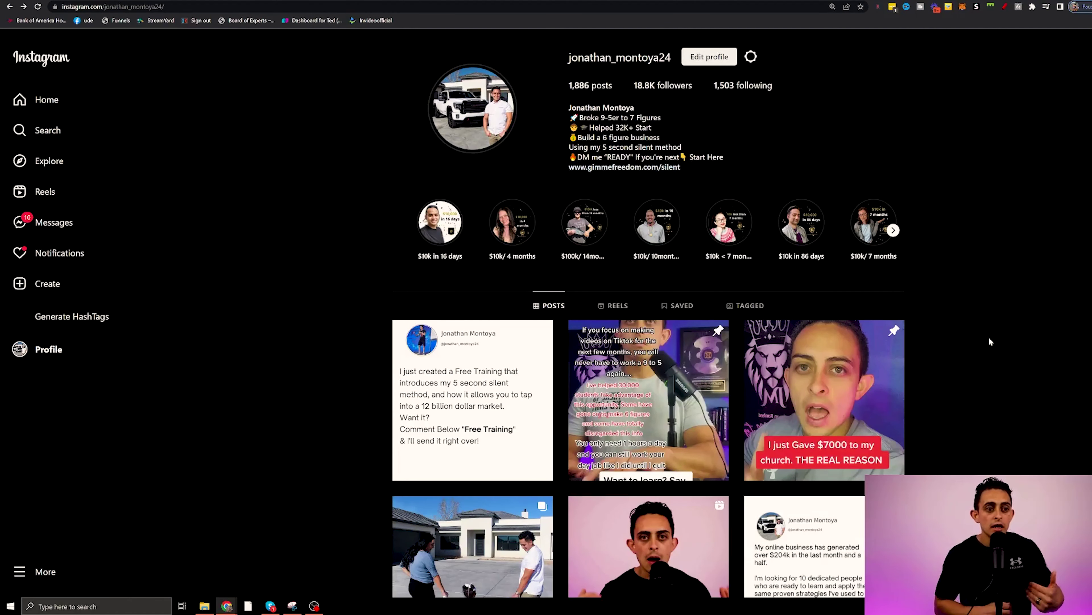
pyautogui.scroll(-3, 445, 280)
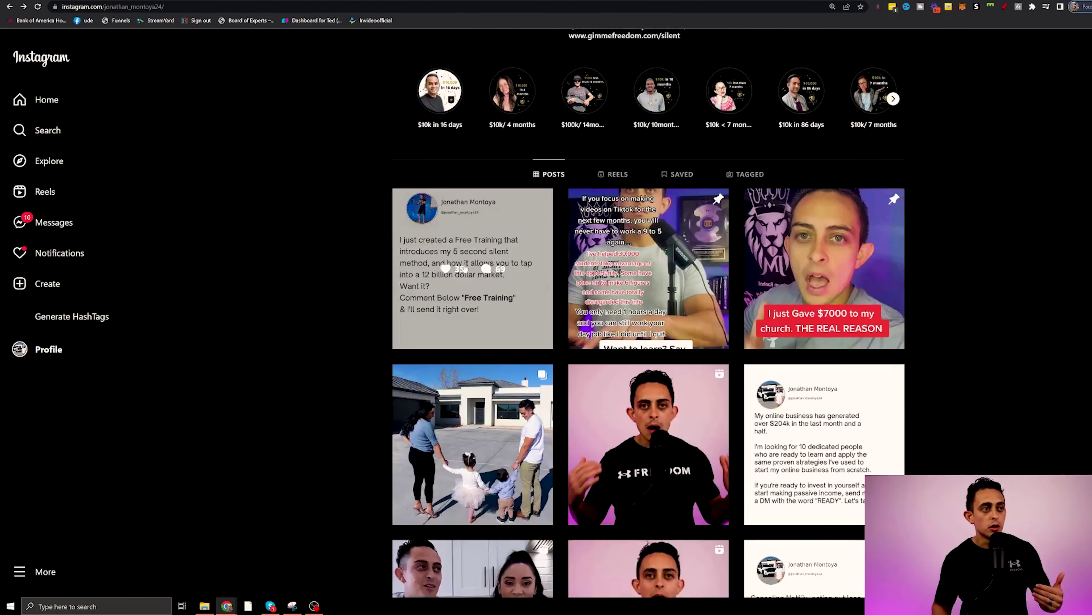
pyautogui.click(481, 300)
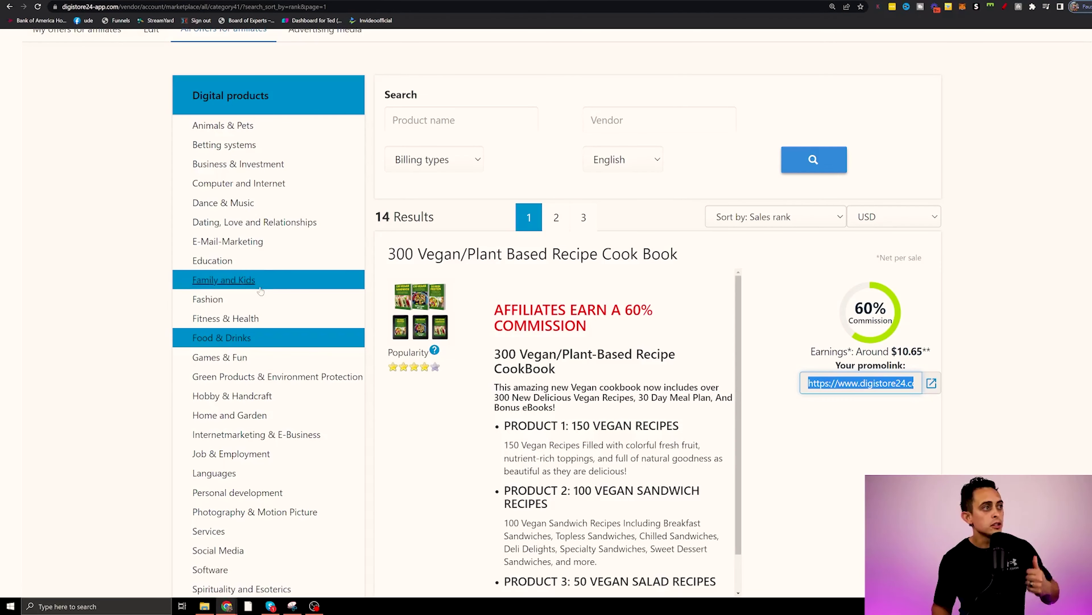
# Browse page 2 of Digistore24's Business & Investment digital product offers.
pyautogui.click(236, 168)
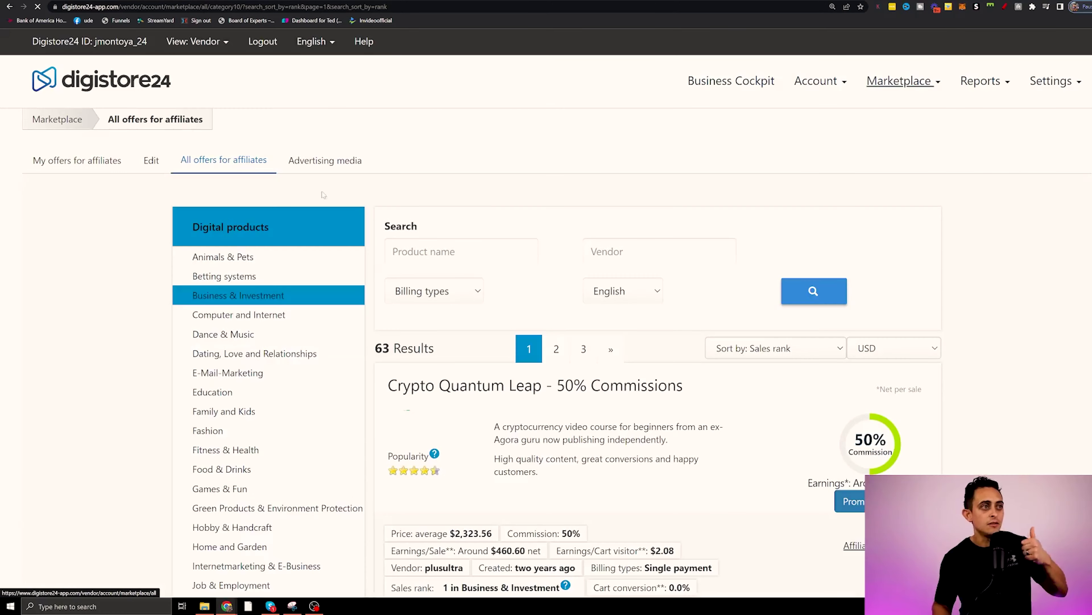
pyautogui.click(558, 350)
pyautogui.scroll(-4, 517, 241)
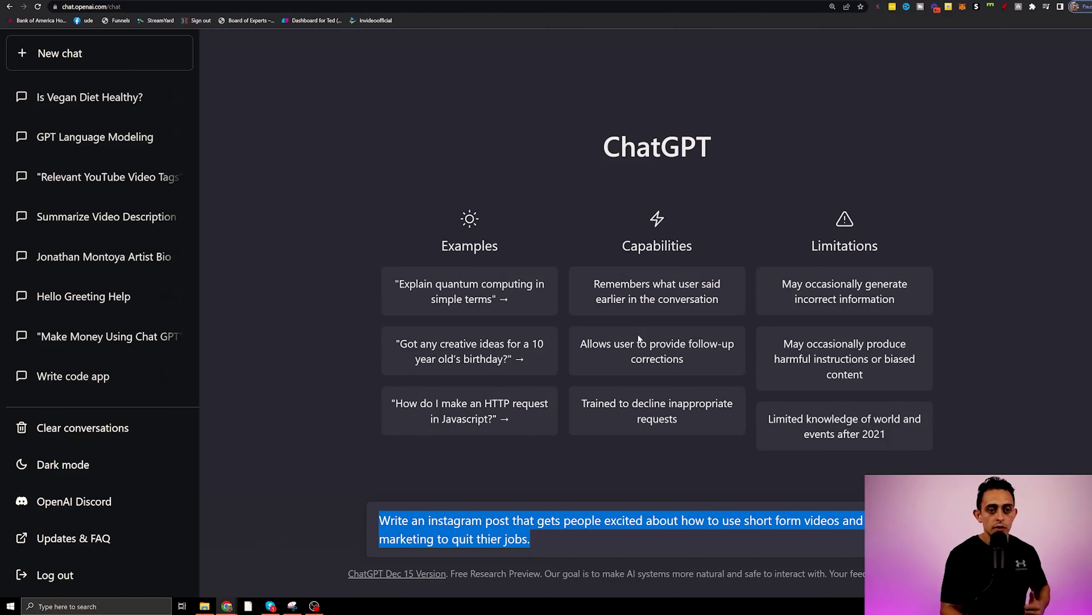
# Send the Instagram post prompt to ChatGPT and select the generated caption text.
pyautogui.press('Return')
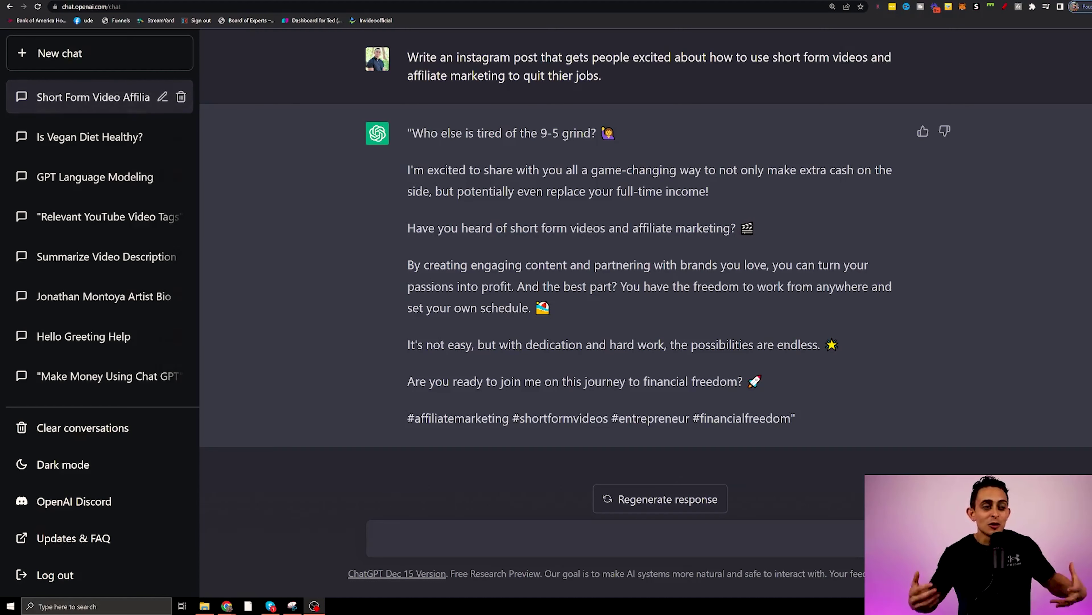
pyautogui.moveTo(412, 132); pyautogui.dragTo(625, 136)
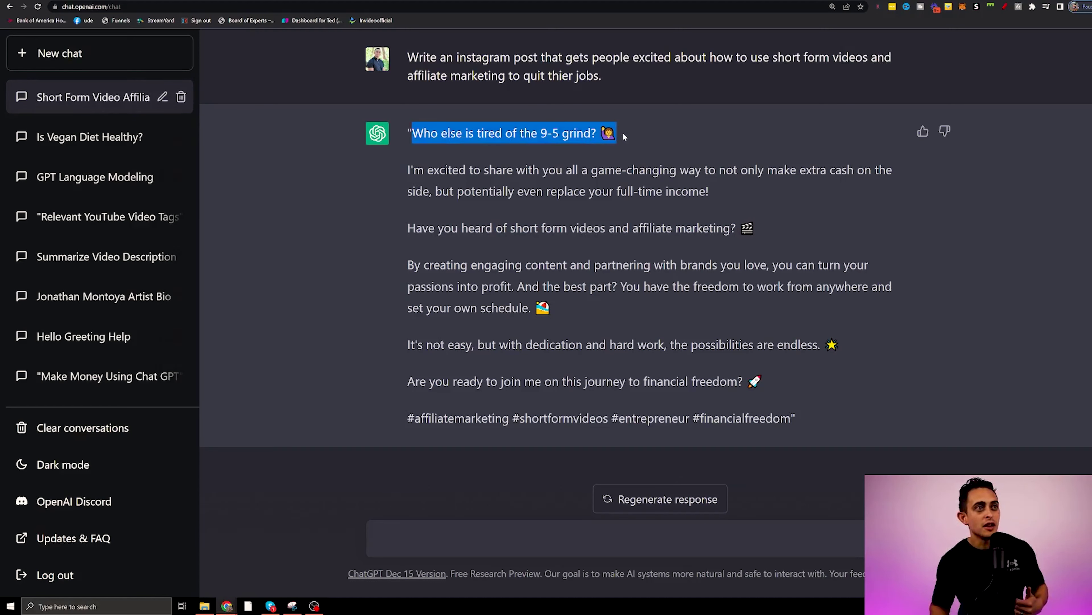
pyautogui.moveTo(408, 169); pyautogui.dragTo(699, 192)
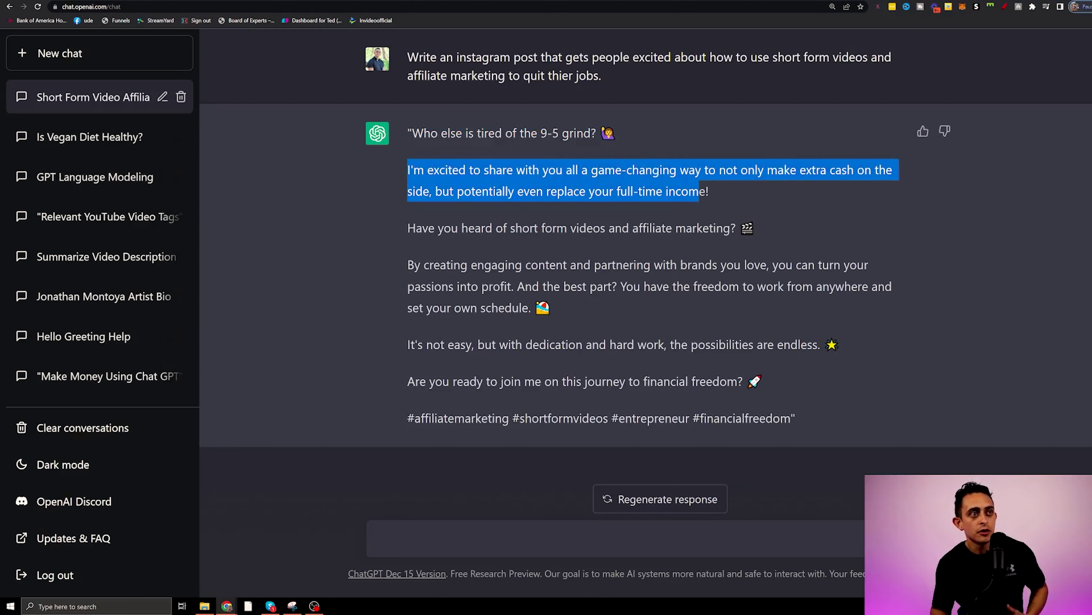
pyautogui.moveTo(699, 191); pyautogui.dragTo(706, 192)
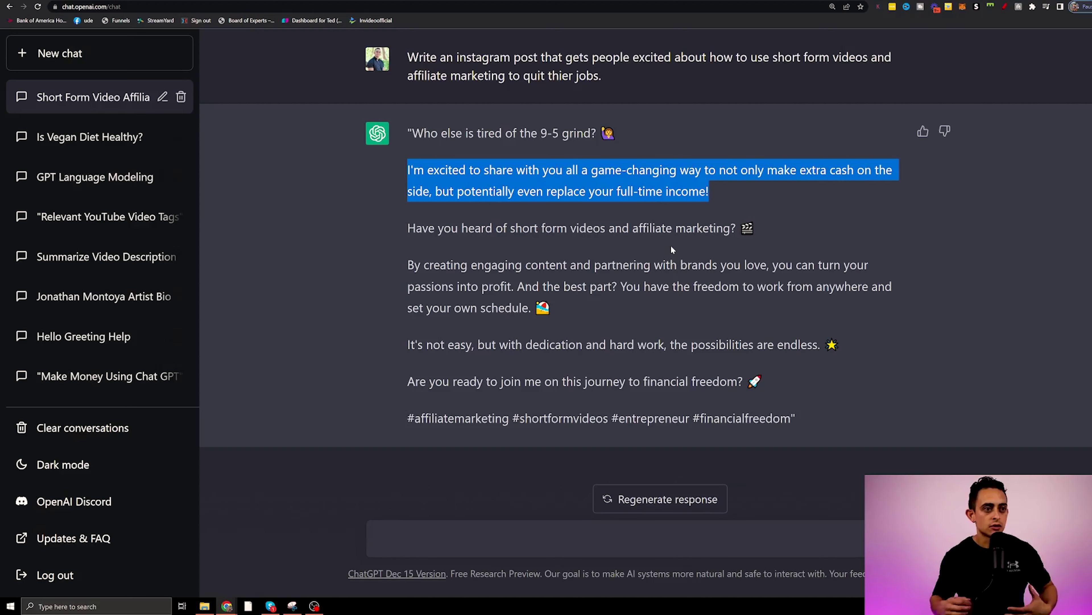
pyautogui.moveTo(781, 371); pyautogui.dragTo(389, 389)
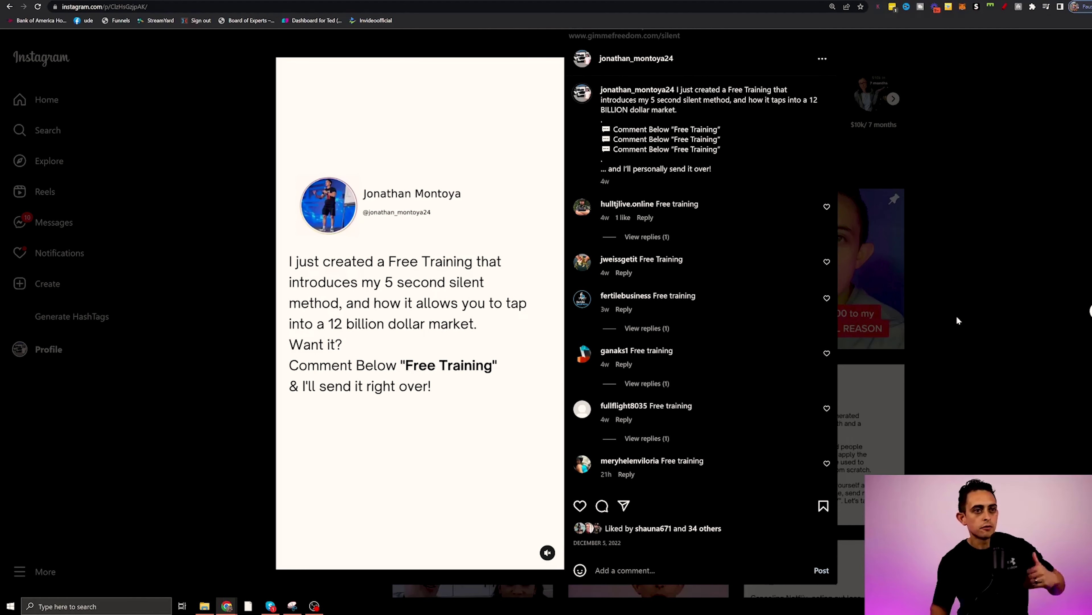
# Close the Free Training post and open the 'My online business has generated' post.
pyautogui.click(979, 308)
pyautogui.scroll(-5, 959, 318)
pyautogui.click(892, 186)
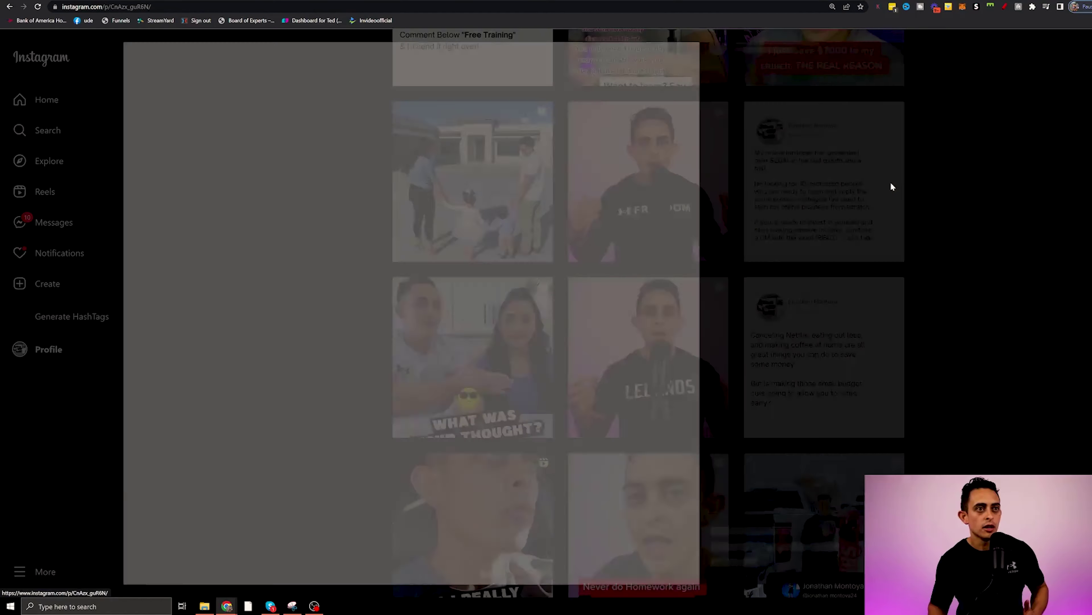